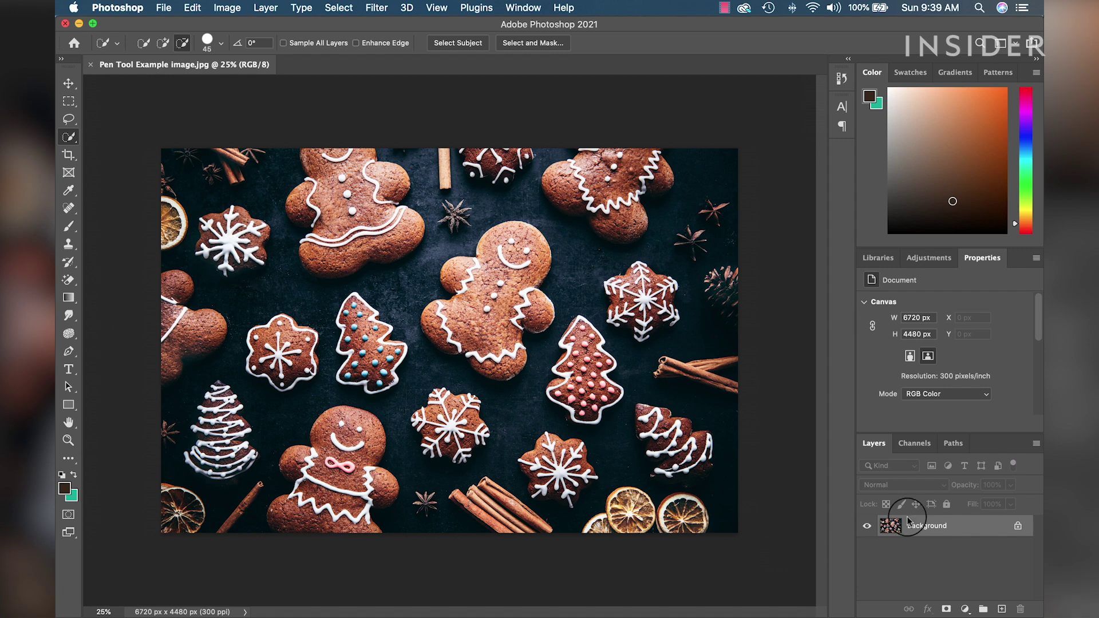
Duplicate the Background layer into Background copy and hide the original Background layer
left_click_drag(887, 524, 1001, 608)
left_click(868, 546)
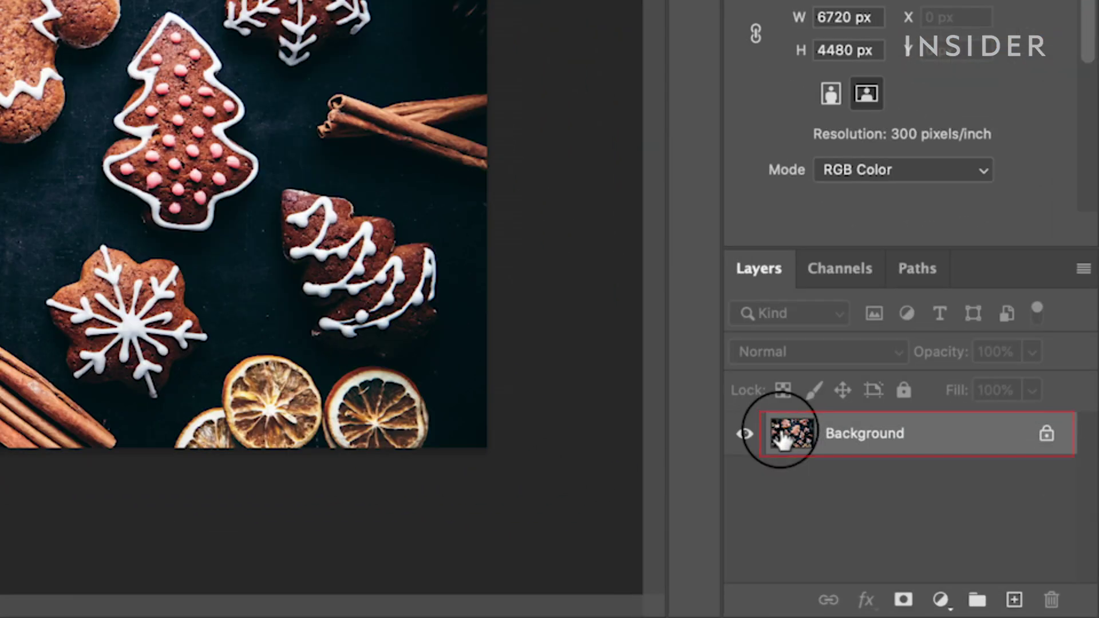
left_click_drag(782, 441, 1014, 599)
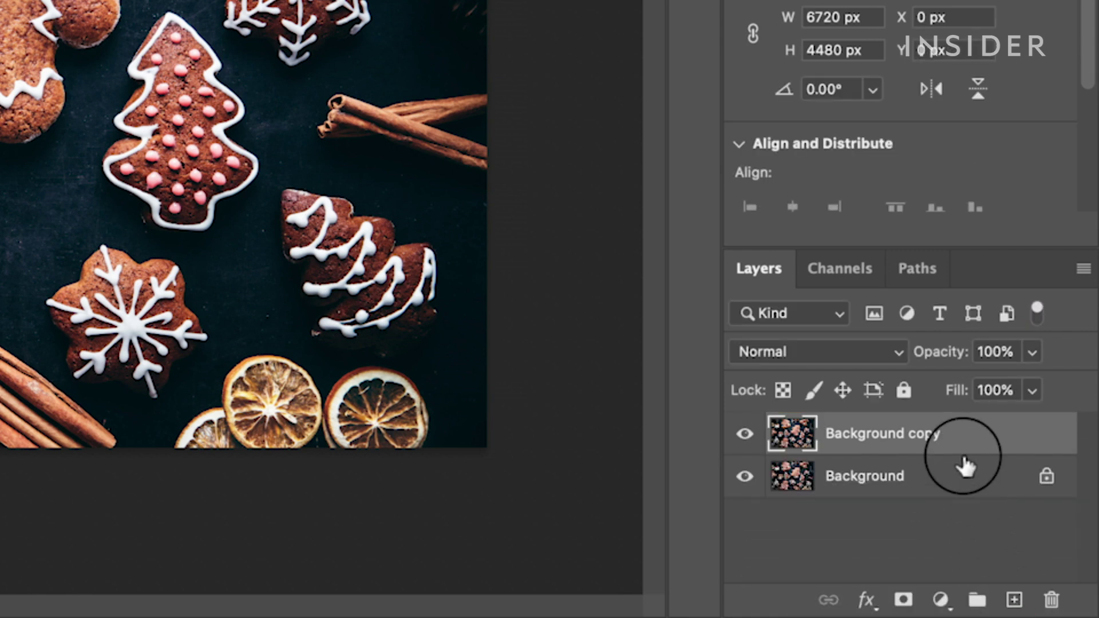
left_click(744, 476)
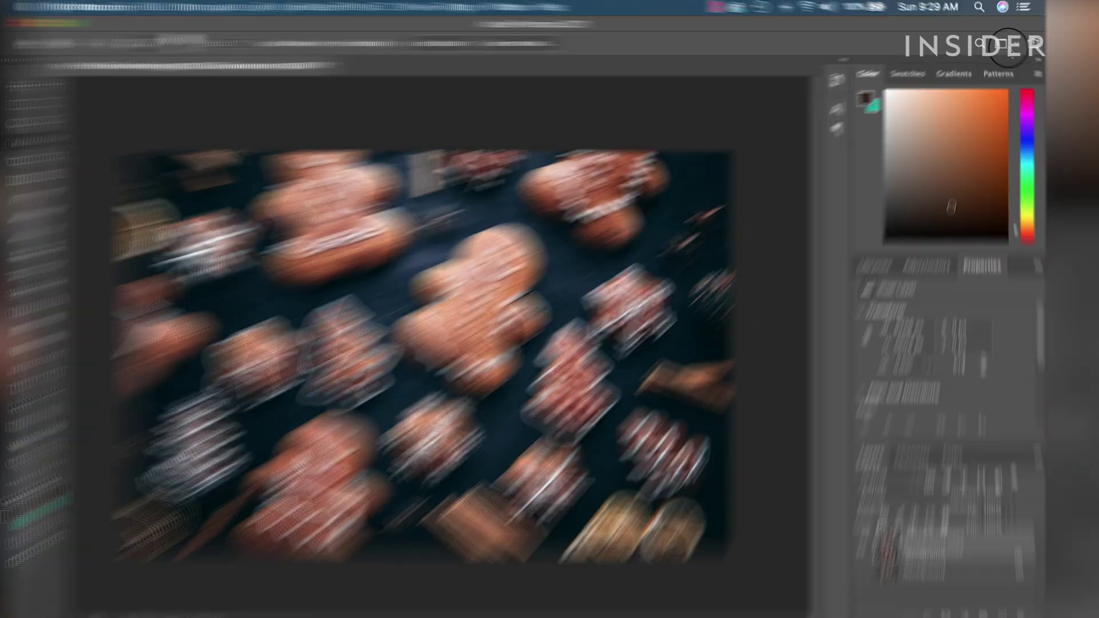
Keep the Essentials workspace and get the Pen tool ready in Path mode
left_click(1014, 41)
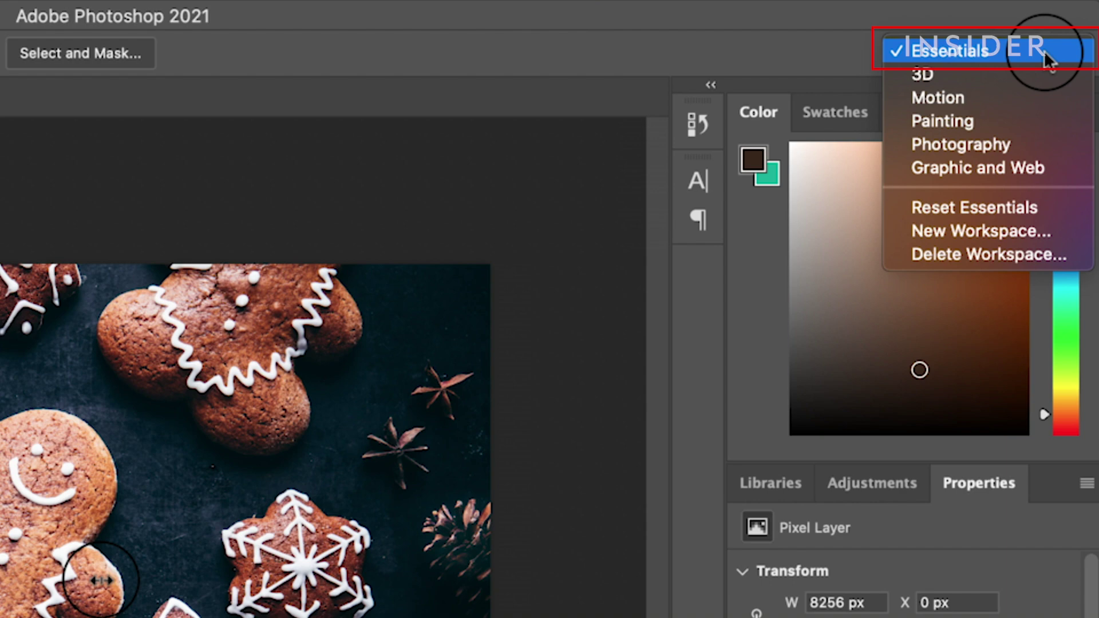
left_click(1044, 51)
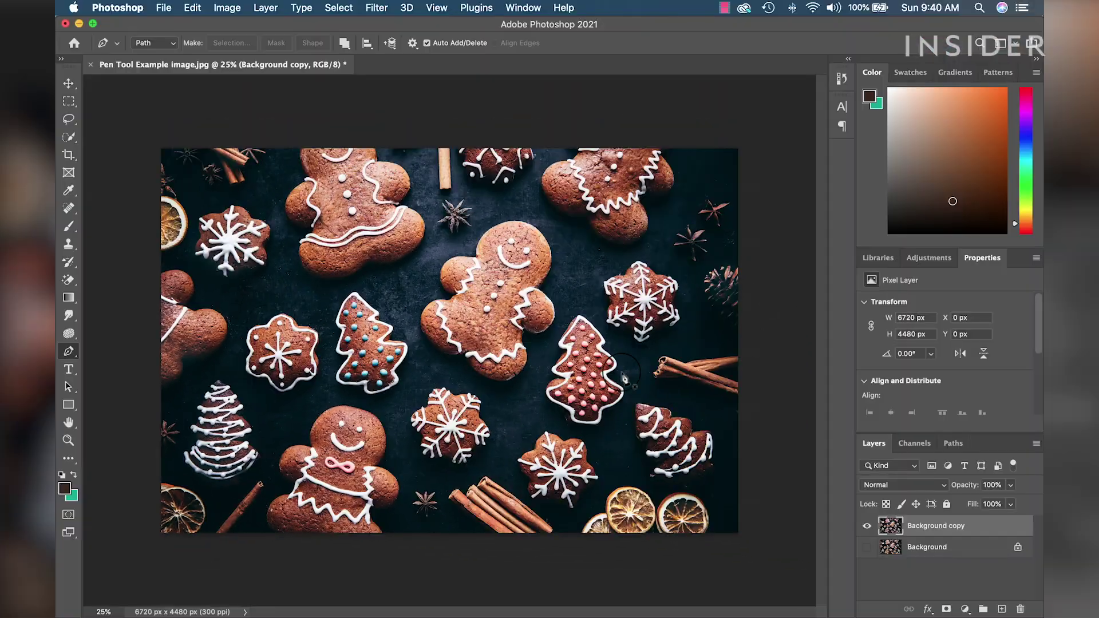
scroll(964, 49, "up", 5)
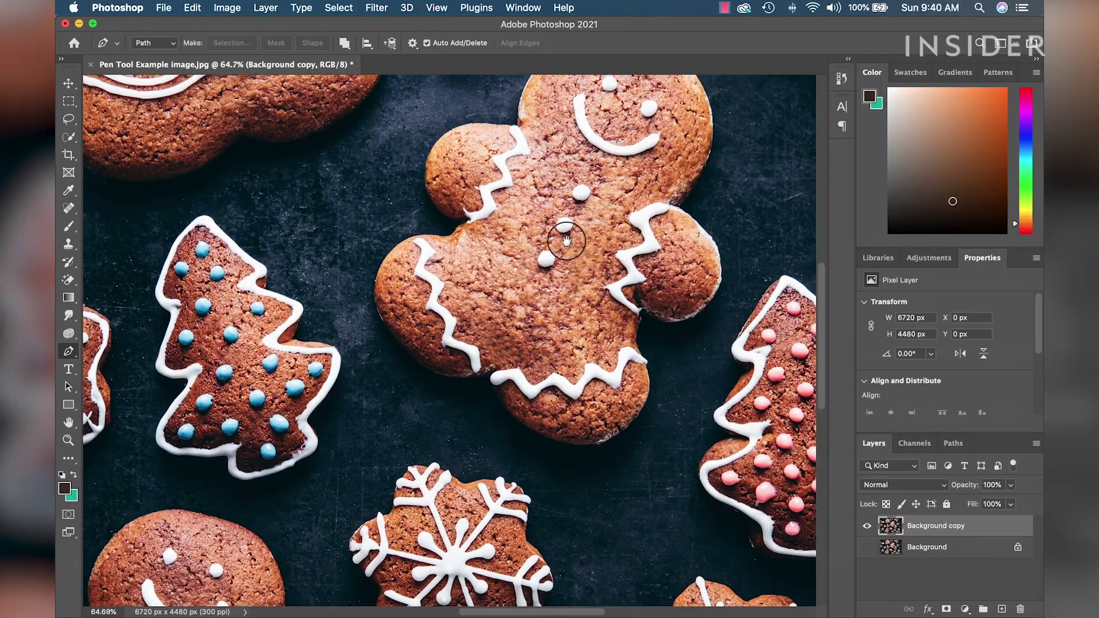
Zoom in and trace the central gingerbread man's edge with curved Pen anchors
left_click_drag(565, 240, 454, 343)
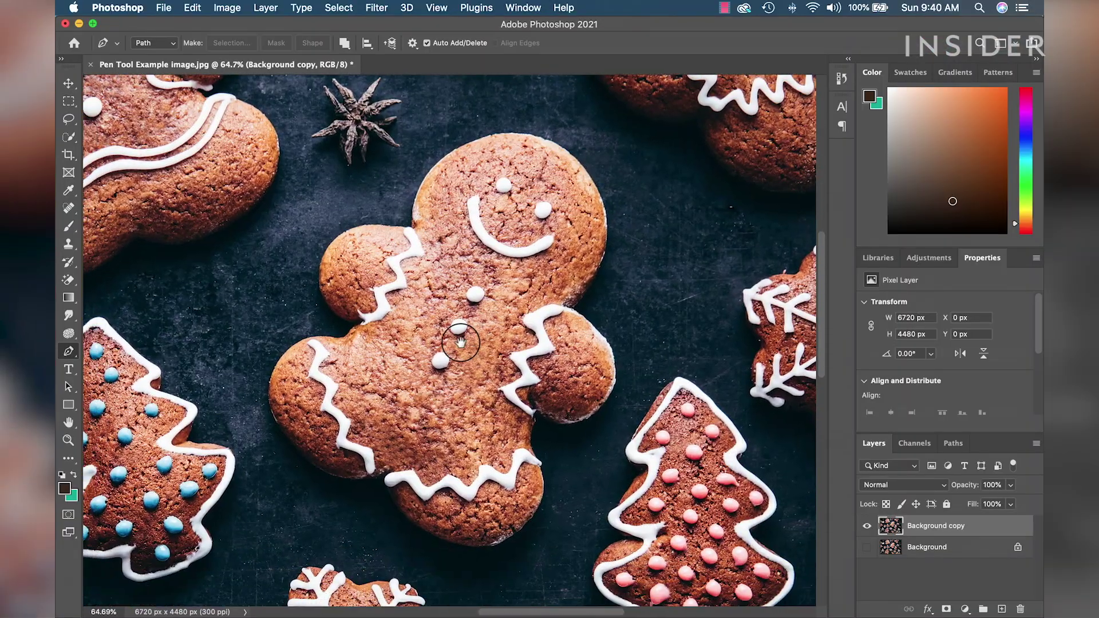
scroll(447, 355, "up", 3)
scroll(471, 312, "down", 3)
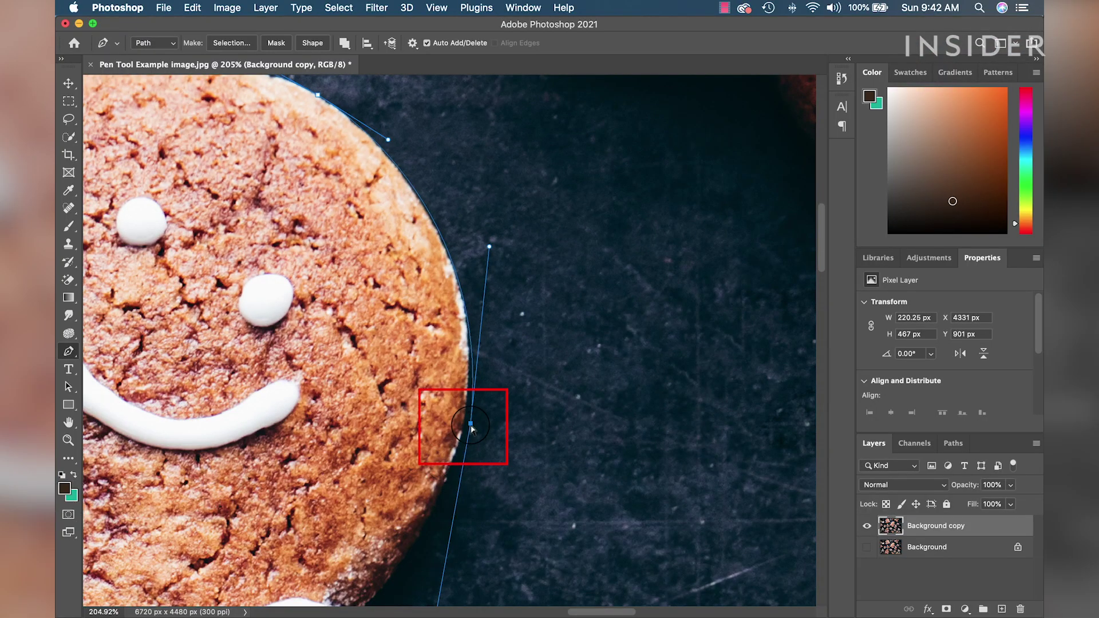
left_click_drag(471, 425, 465, 424)
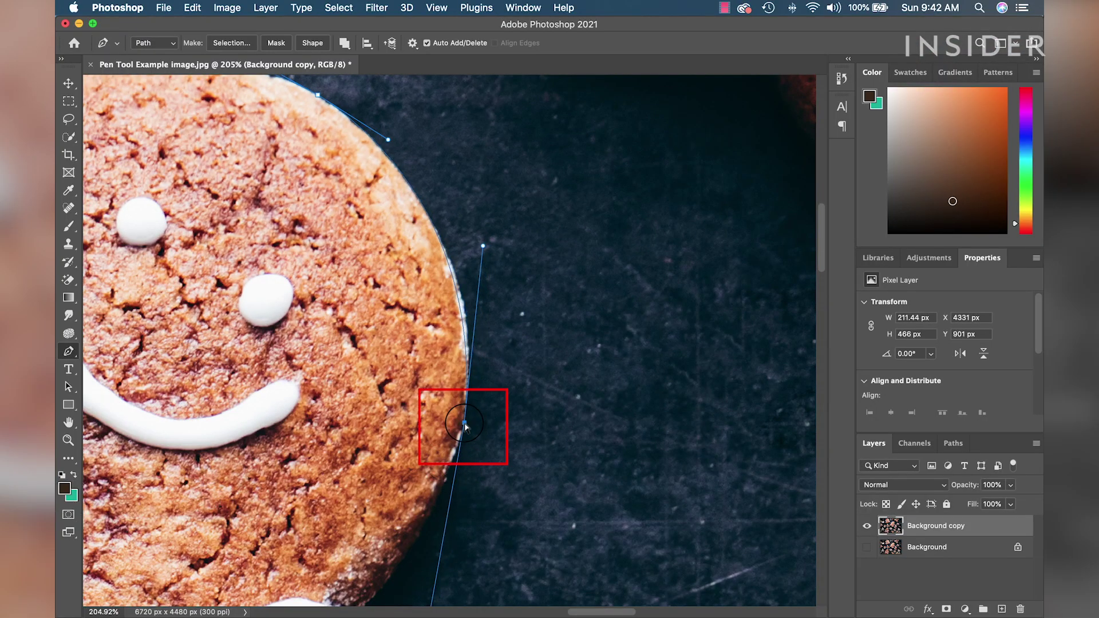
left_click_drag(482, 246, 495, 247)
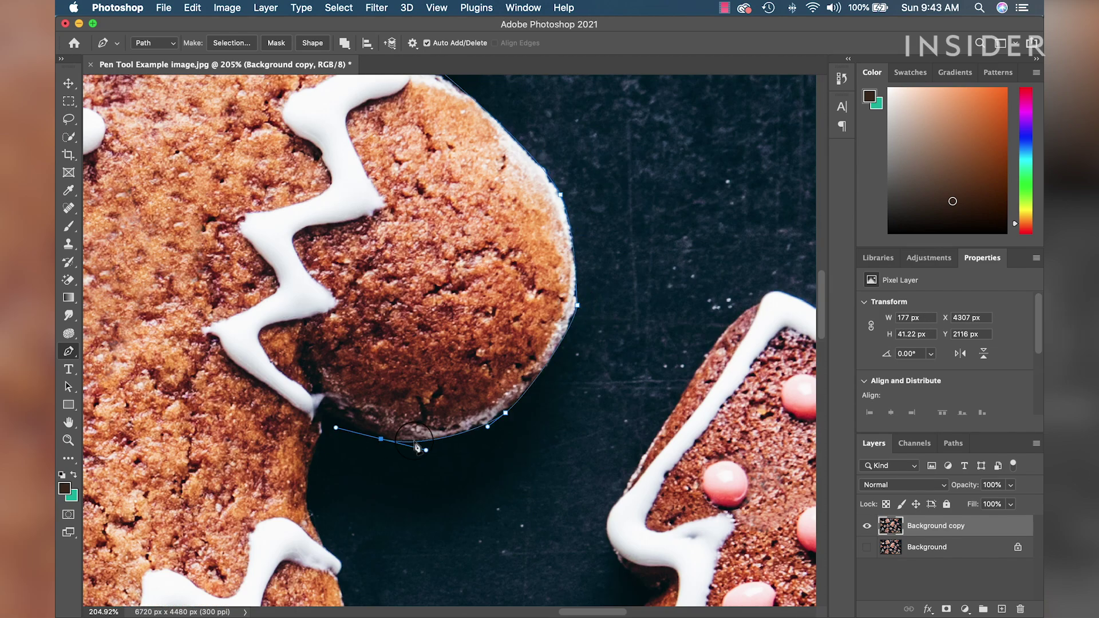
scroll(416, 446, "up", 10)
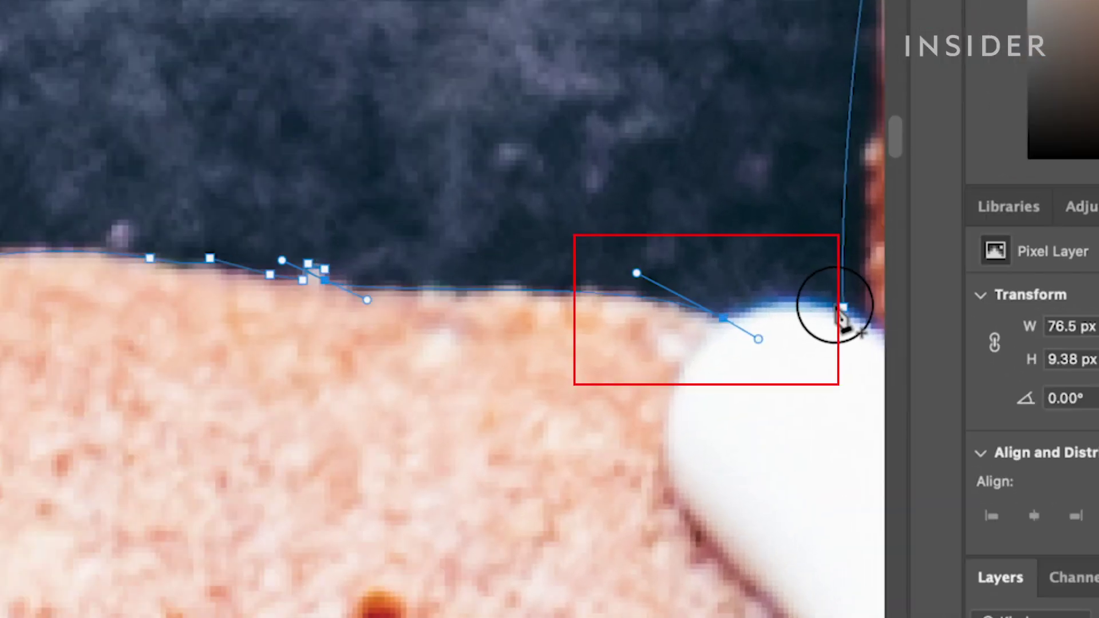
left_click_drag(842, 312, 866, 358)
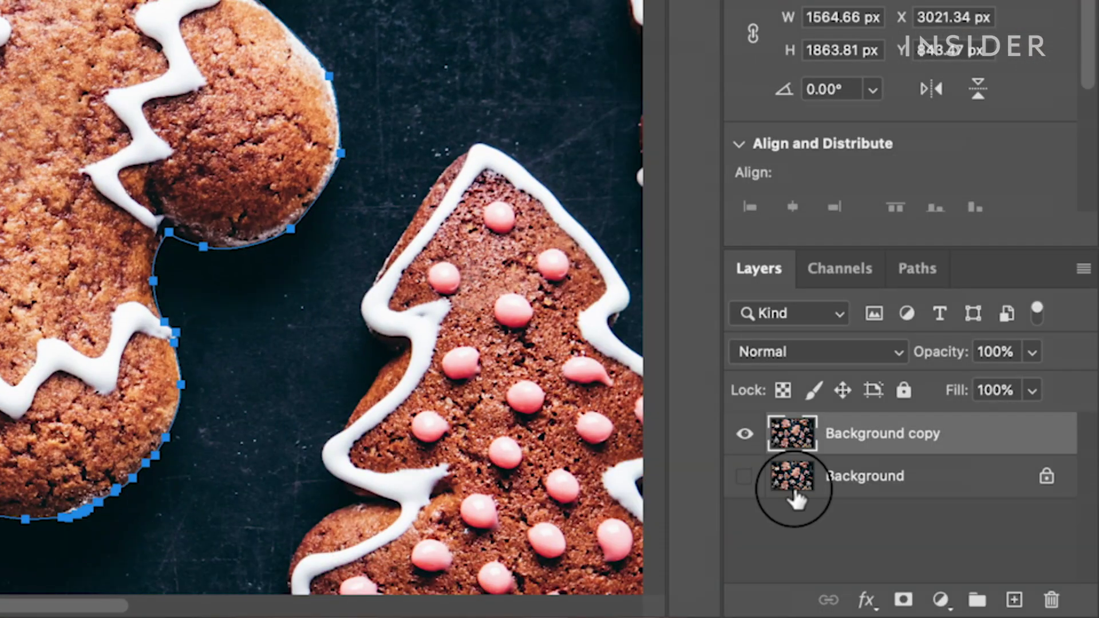
With Background copy active, load the Work Path from the Paths panel as a selection
left_click(795, 486)
left_click(797, 433)
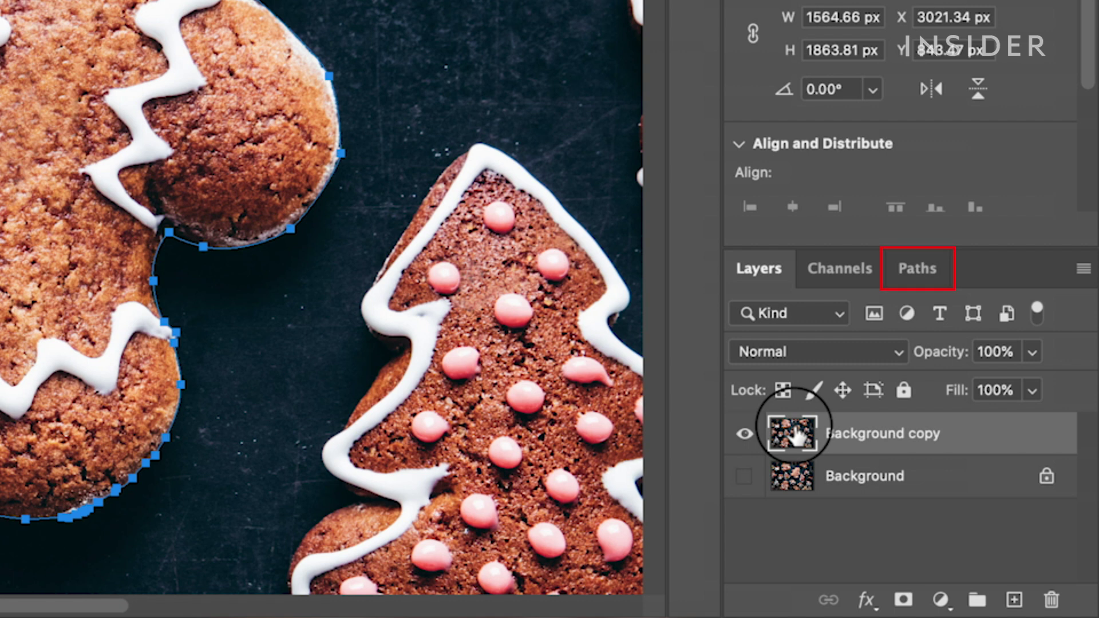
left_click(916, 270)
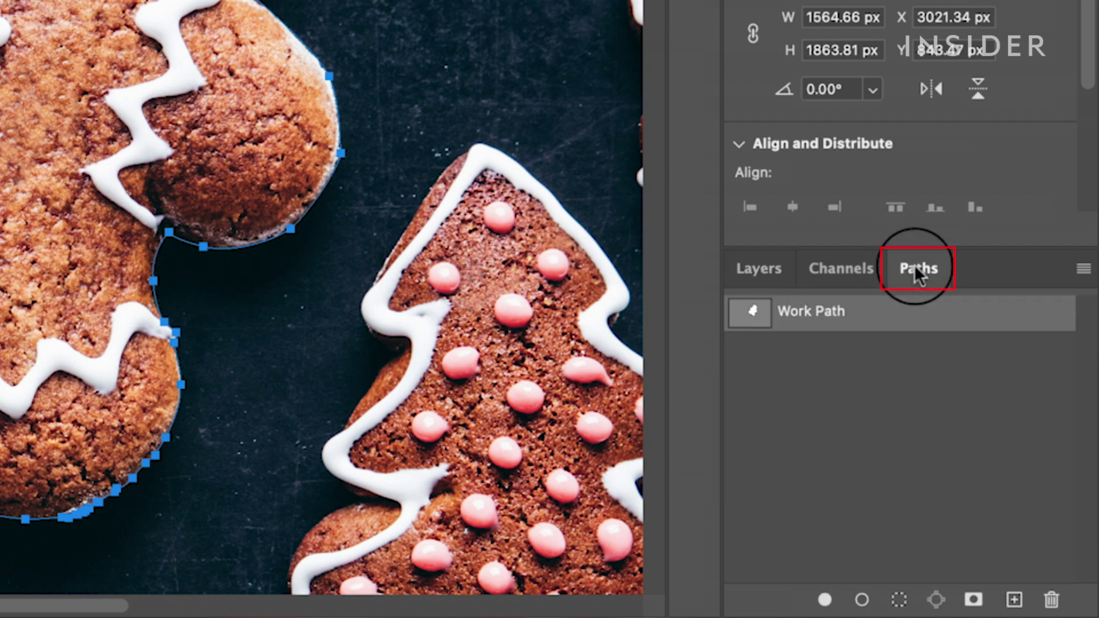
left_click(752, 318, "super")
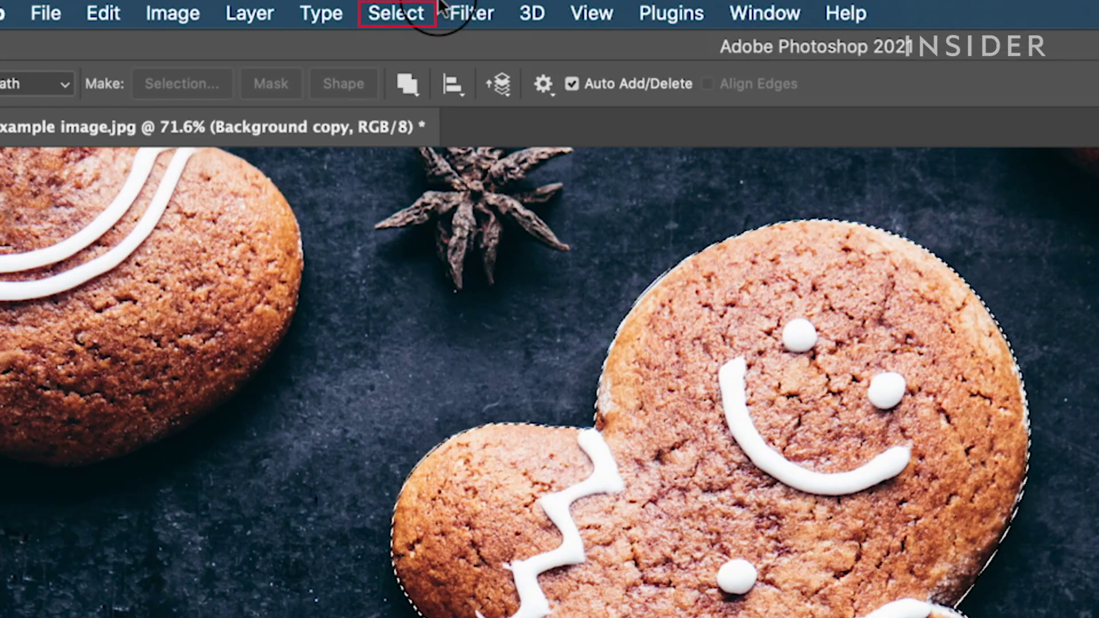
In Select and Mask, set Feather to 5.7 px and Shift Edge to -45%
left_click(436, 11)
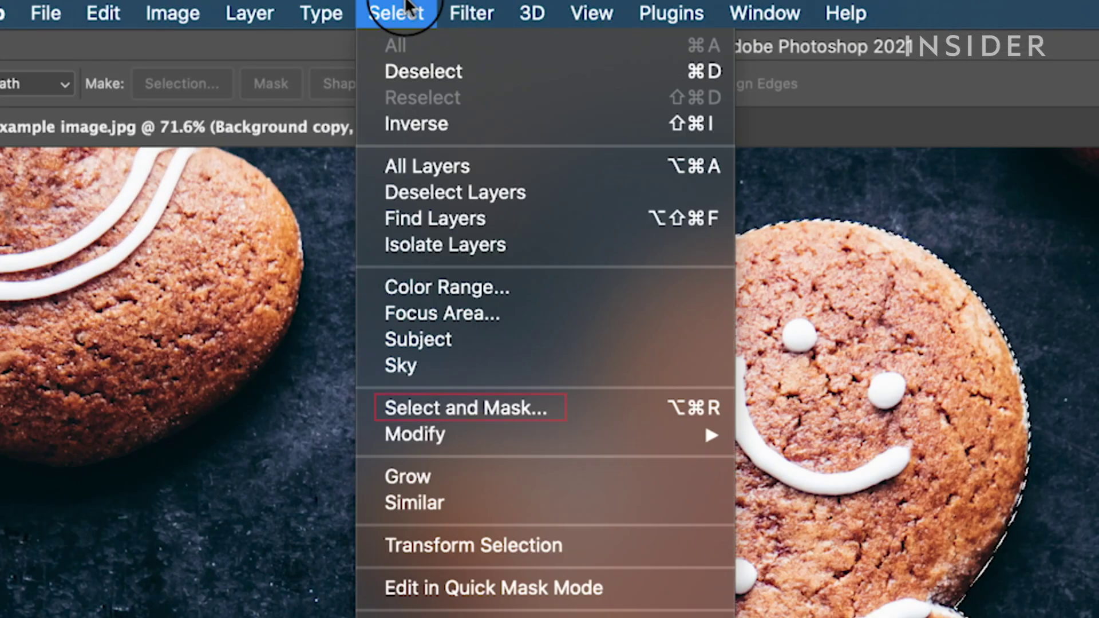
left_click(570, 400)
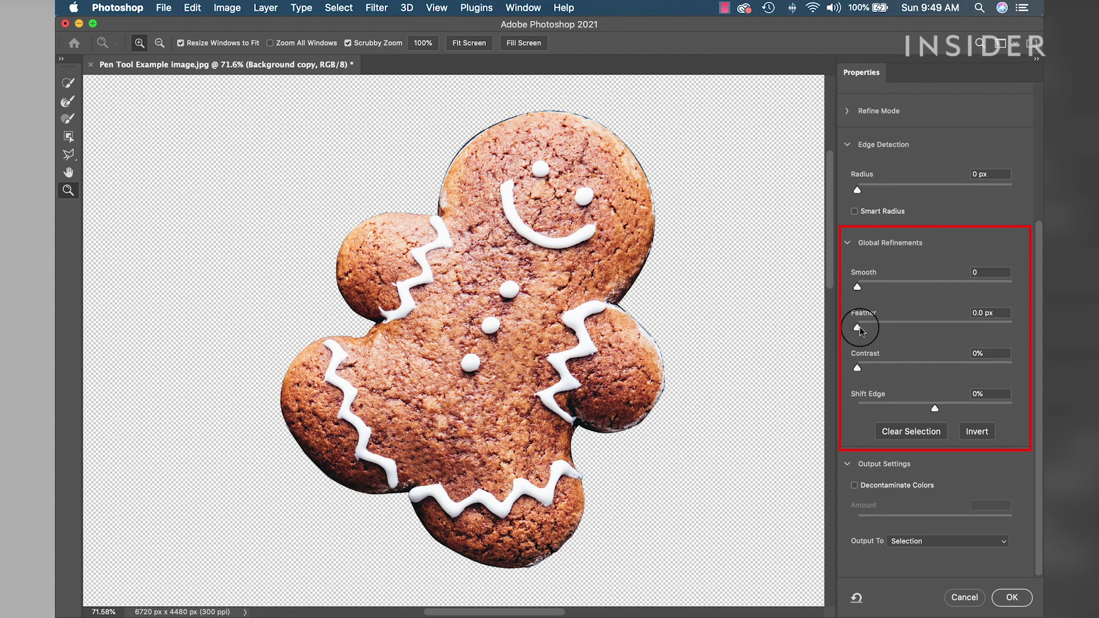
left_click_drag(857, 328, 904, 335)
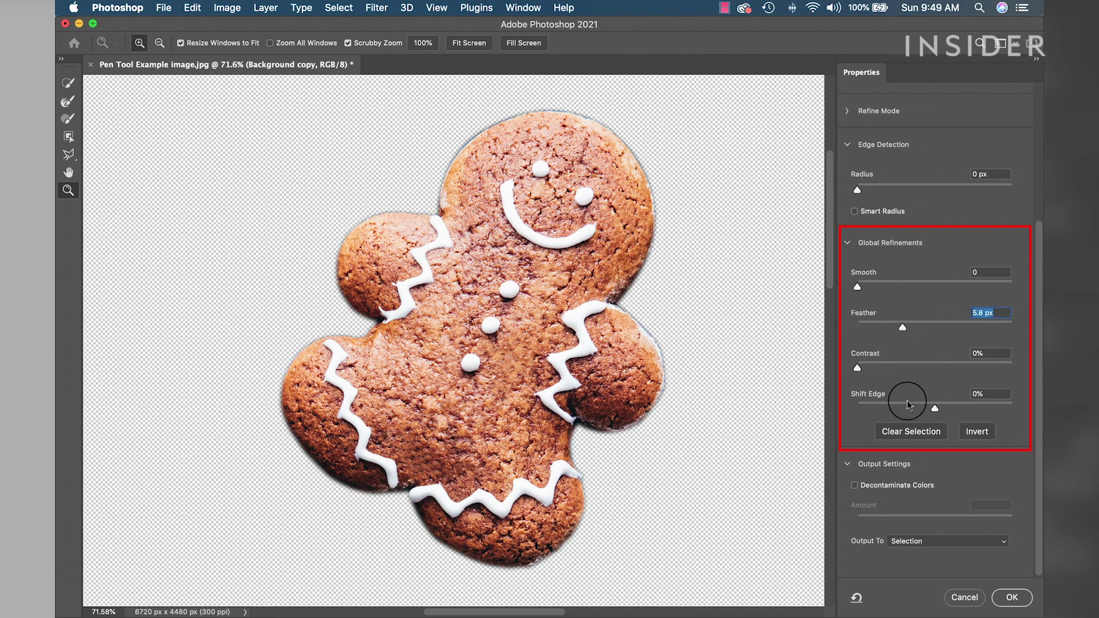
left_click_drag(935, 408, 908, 408)
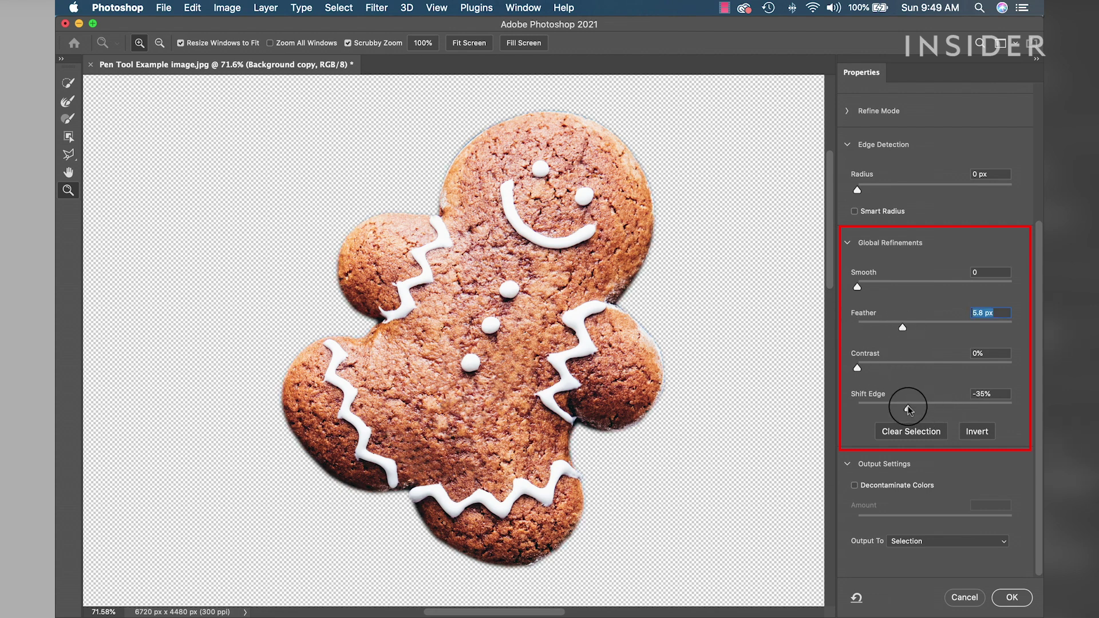
left_click_drag(907, 406, 899, 406)
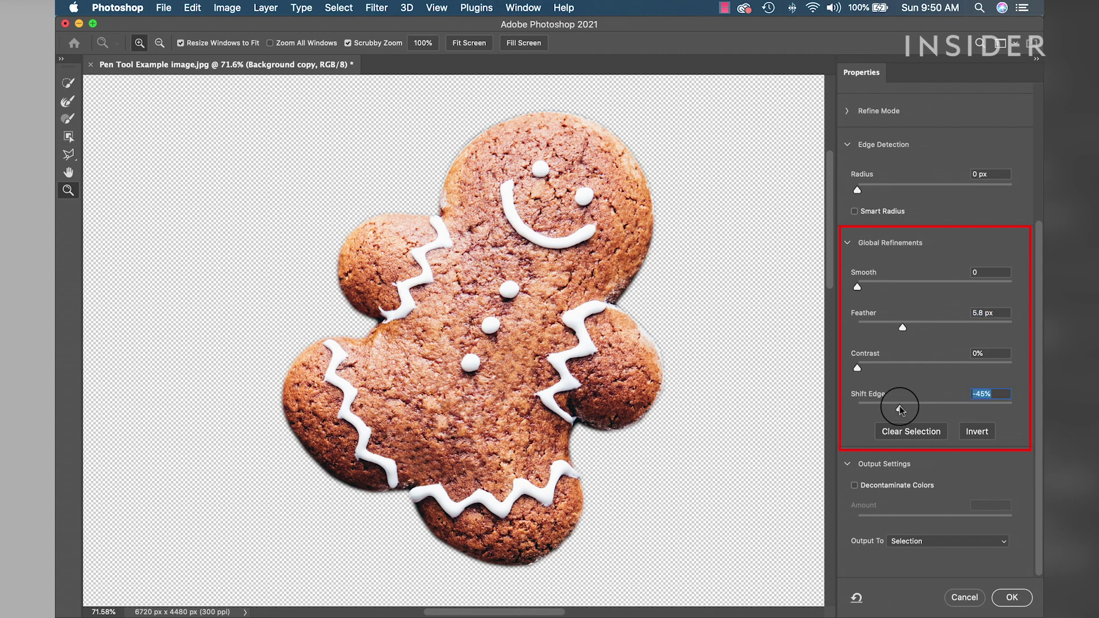
left_click(902, 332)
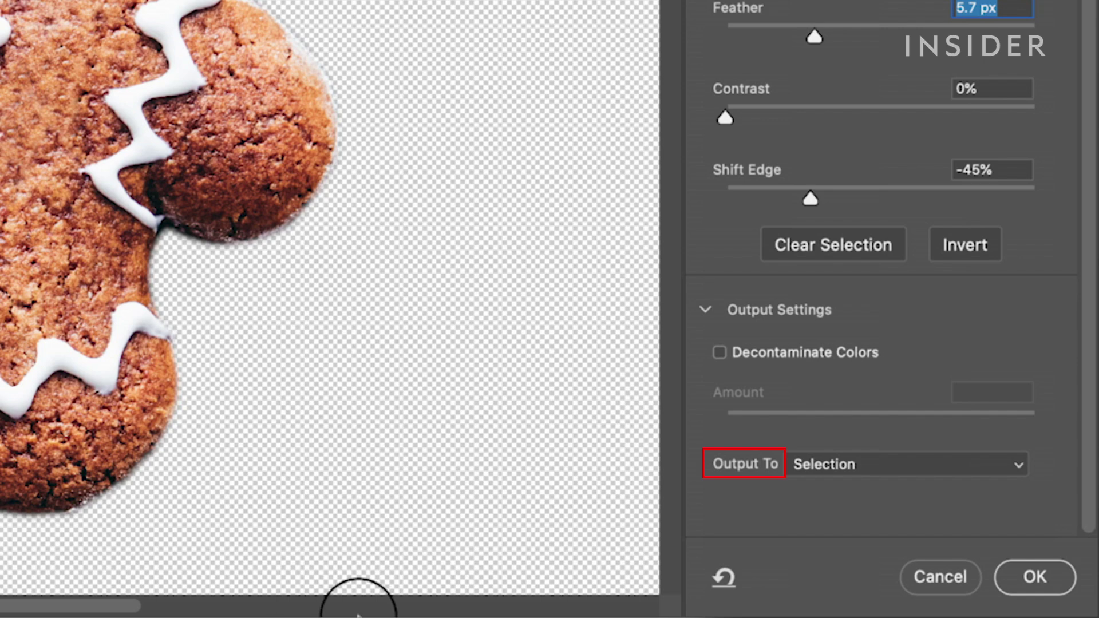
Output the refined selection to a layer mask and apply it
left_click(1017, 464)
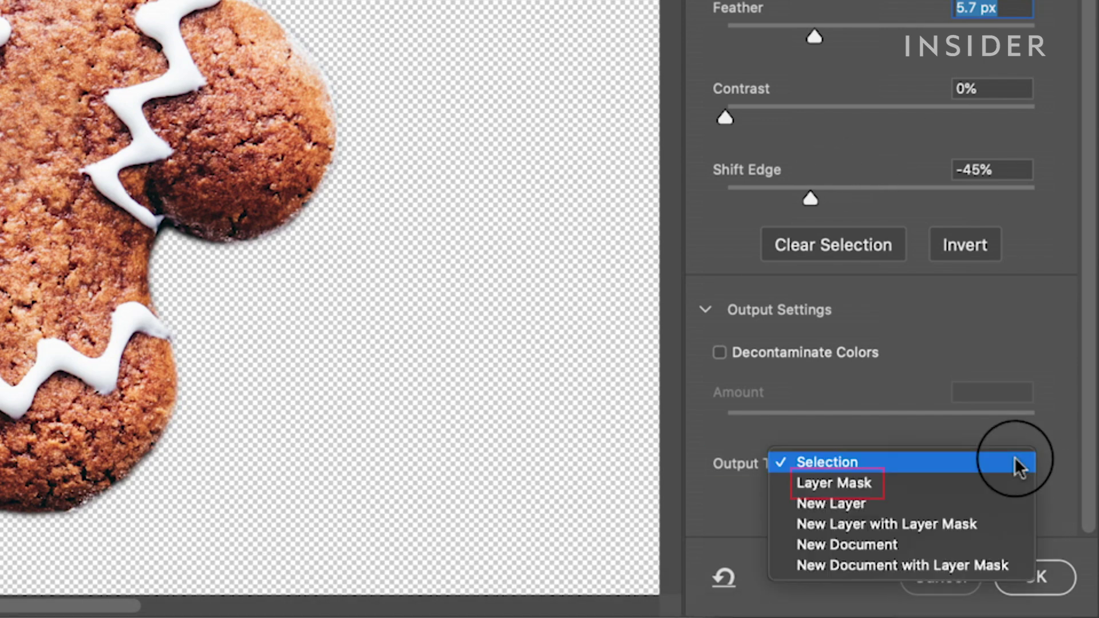
left_click(993, 483)
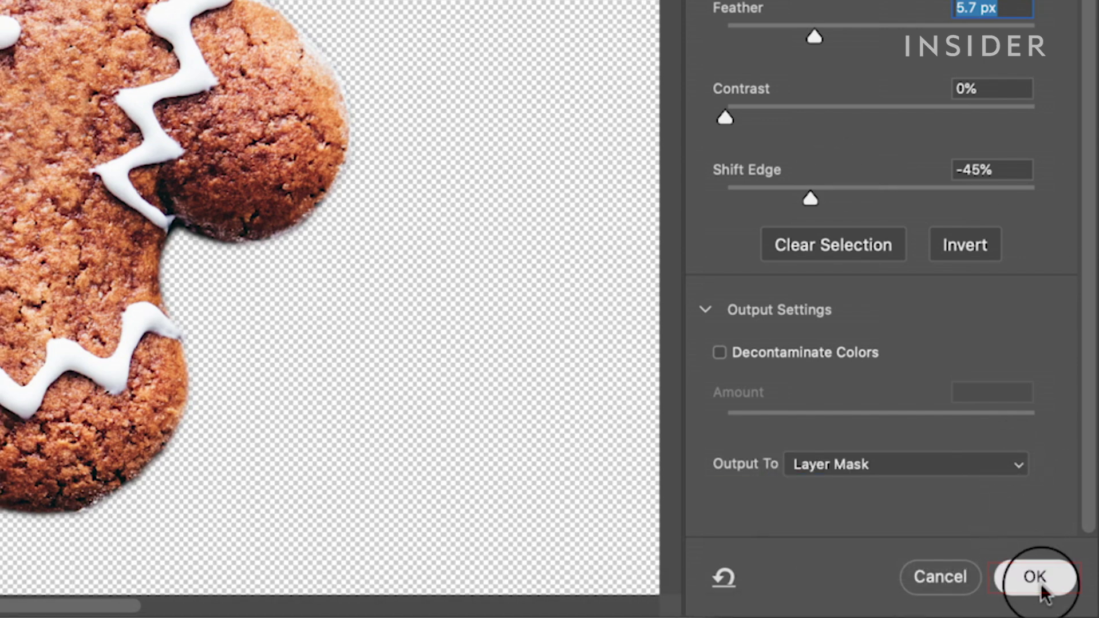
left_click(1036, 578)
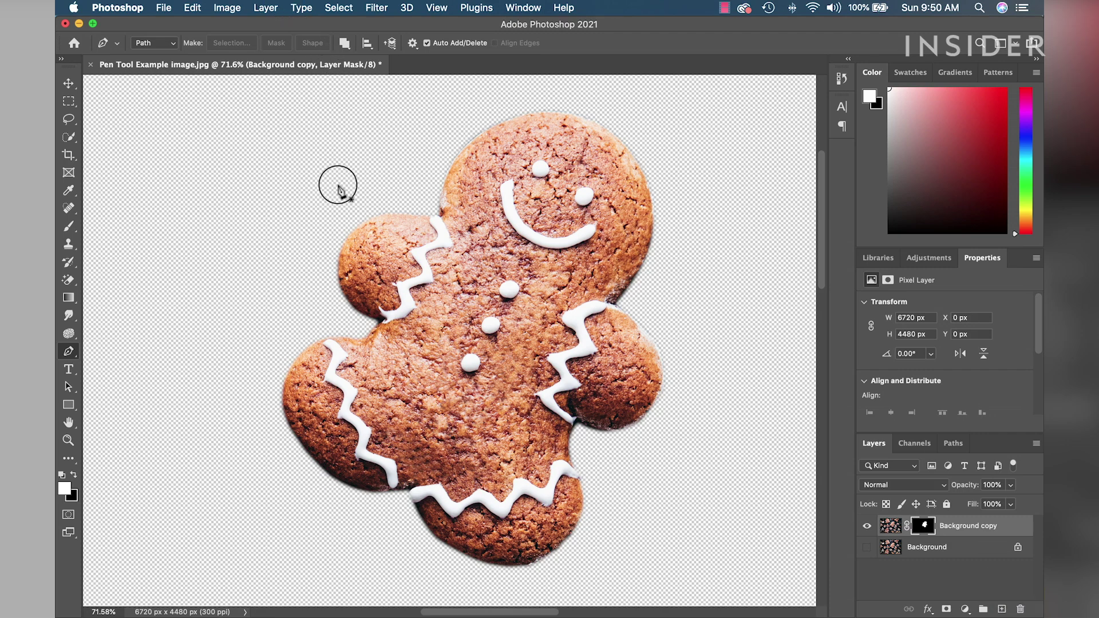
Open Export As and keep PNG as the format with transparency
scroll(336, 179, "down", 10)
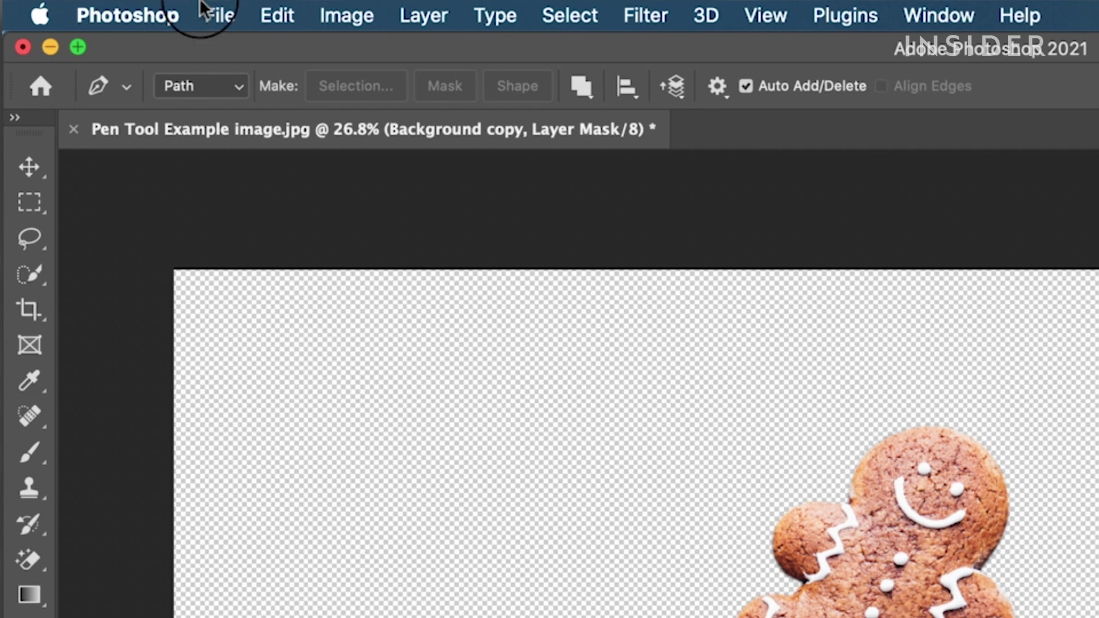
left_click(213, 15)
mouse_move(526, 395)
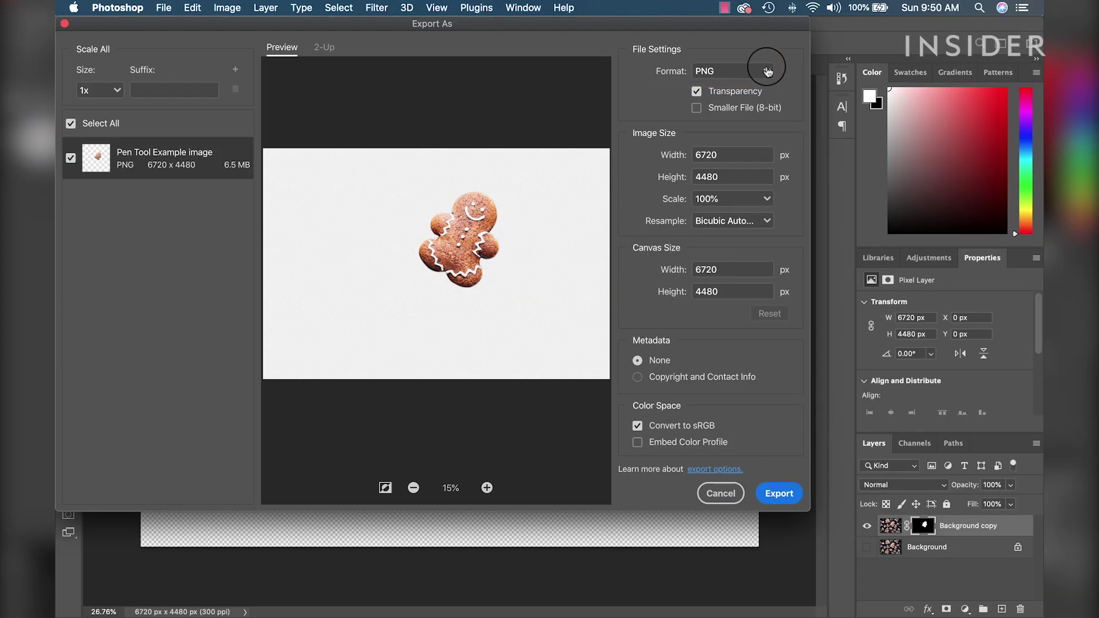
left_click(767, 70)
left_click(766, 91)
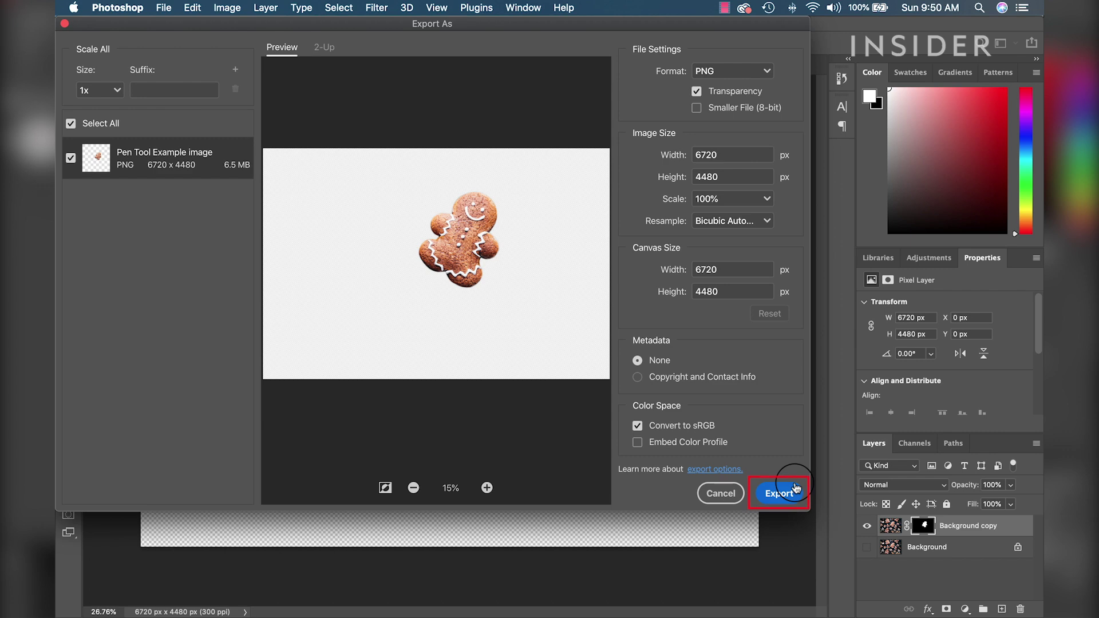
Export the image and save it as Cookie
left_click(779, 492)
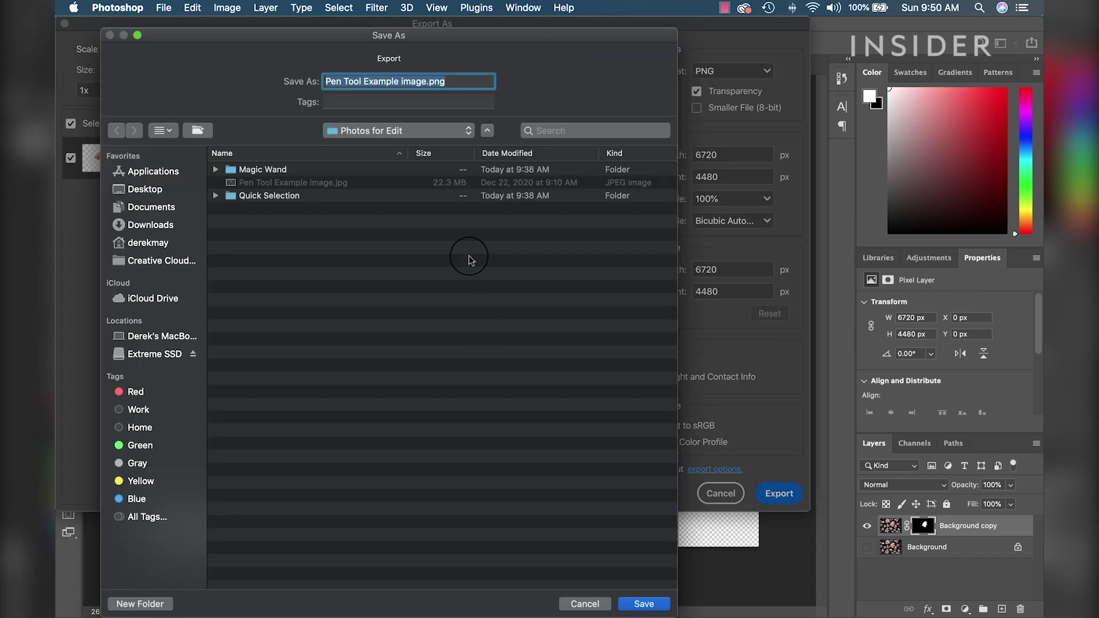
type("Cookie")
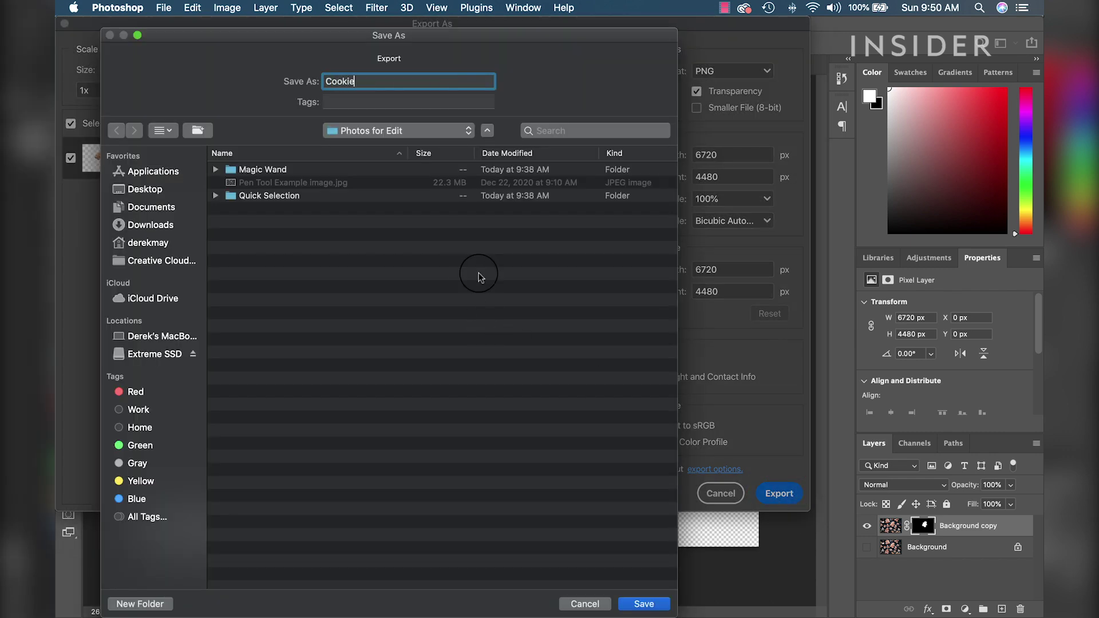
left_click(645, 604)
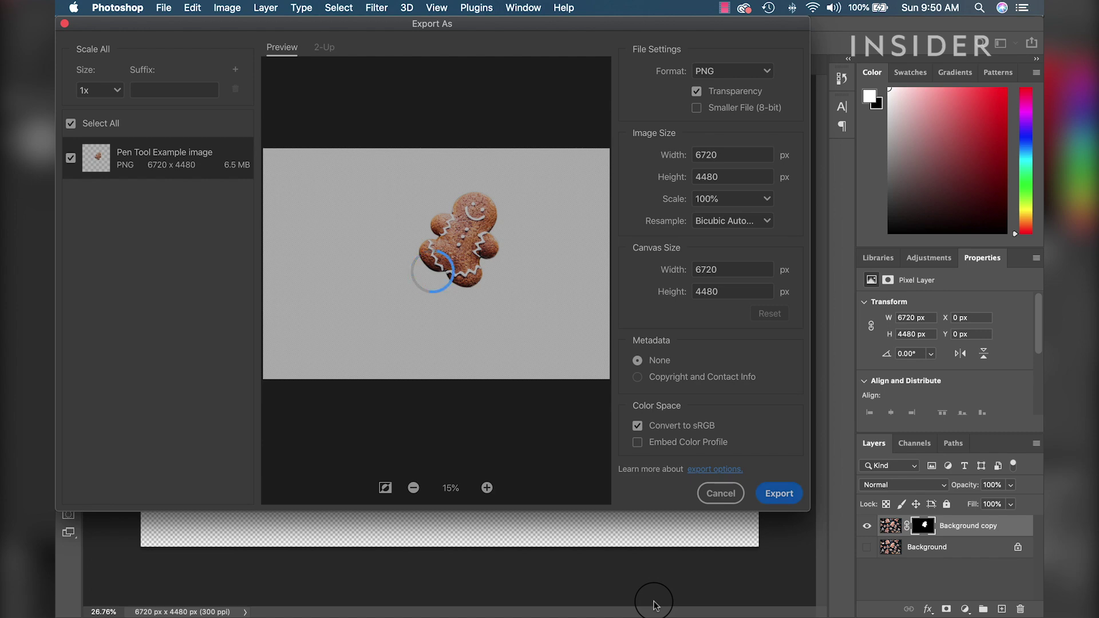